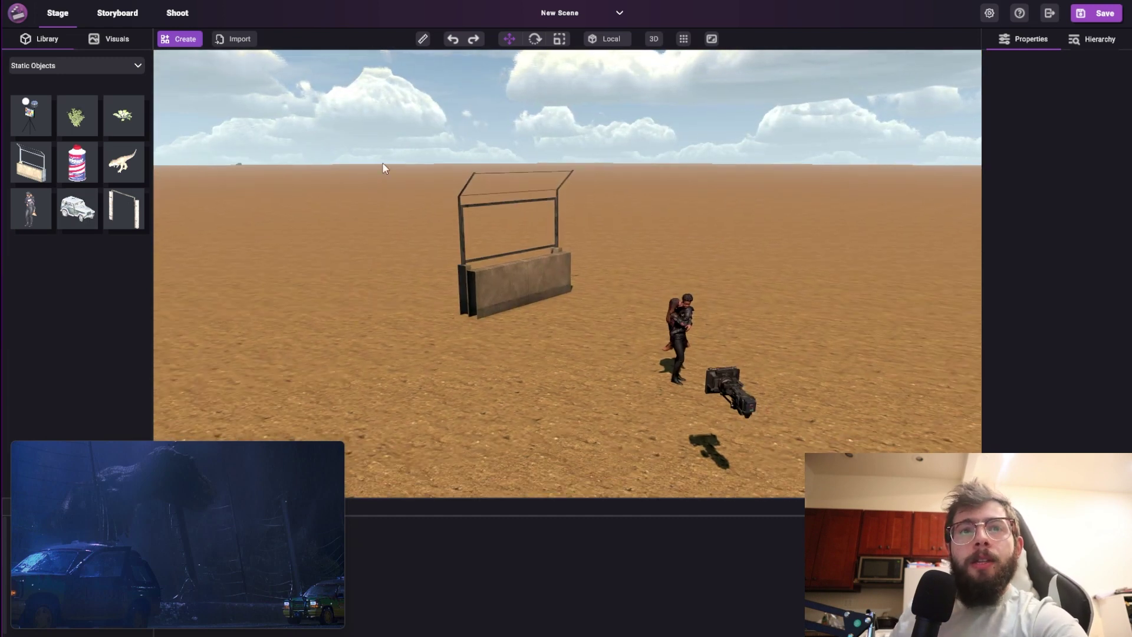
# Step: Park a jeep before the fence, stretch the fence long, slide the second jeep along, pave with asphalt
pyautogui.moveTo(580, 364); pyautogui.dragTo(580, 367)
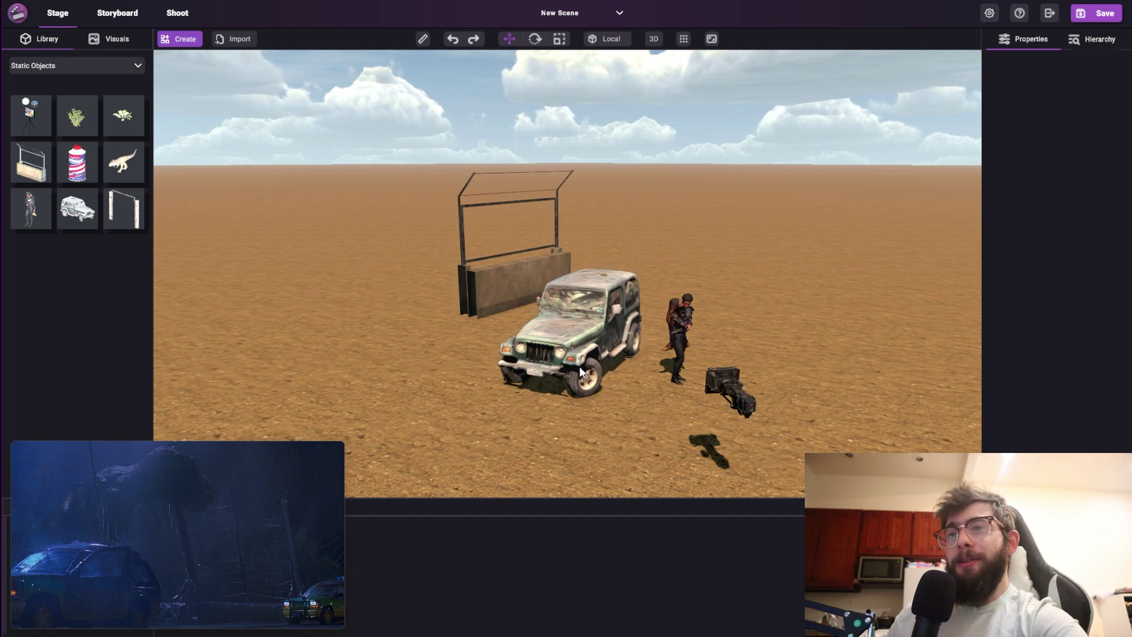
pyautogui.click(588, 359)
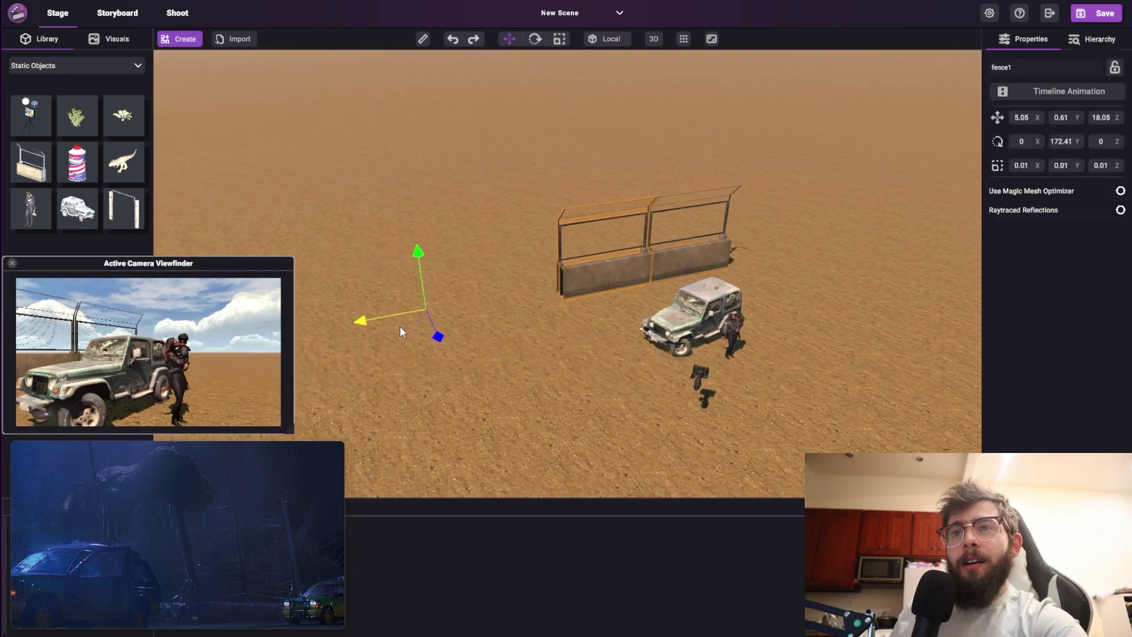
pyautogui.moveTo(399, 327); pyautogui.dragTo(706, 309)
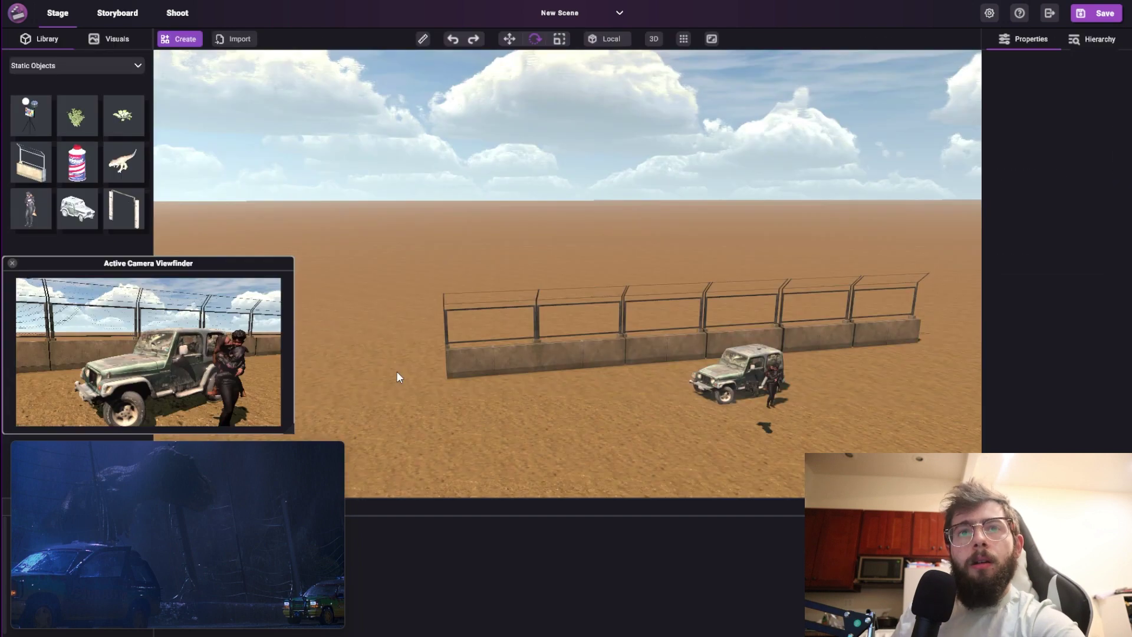
pyautogui.moveTo(740, 397); pyautogui.dragTo(674, 399)
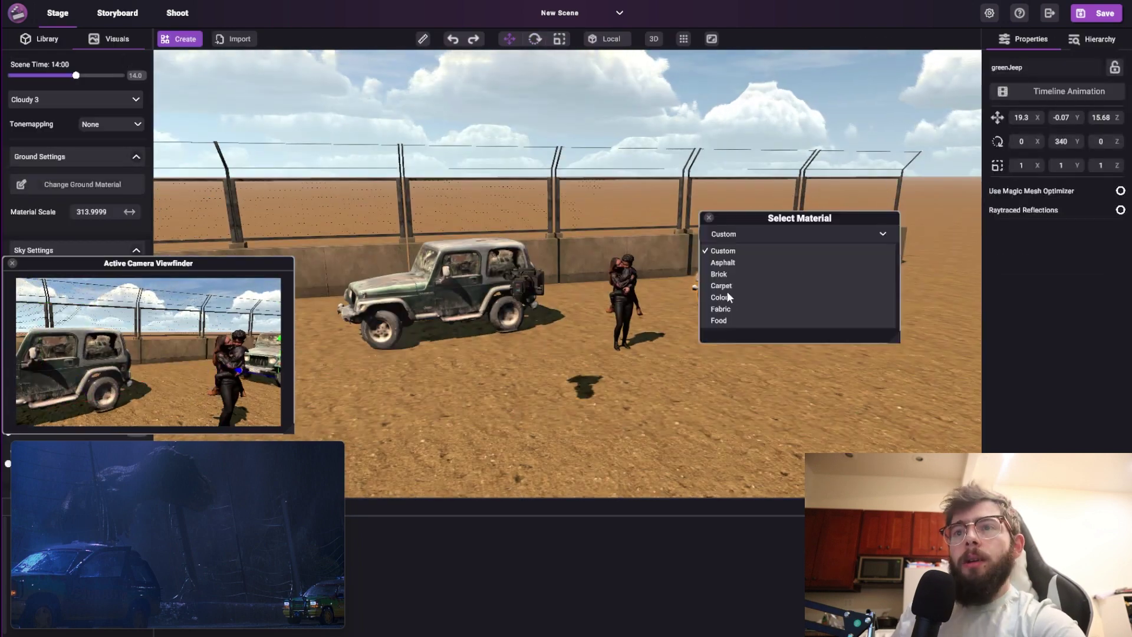
pyautogui.click(725, 248)
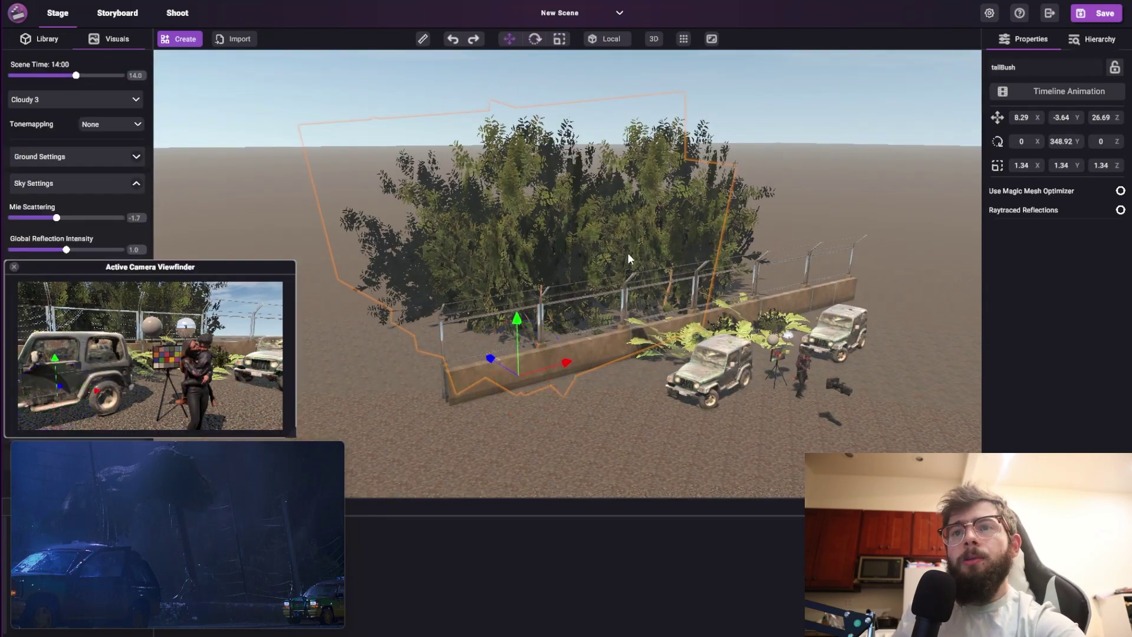
# Step: Create a jungle backdrop plane behind the fence and bring the view close to the bushes and jeeps
pyautogui.click(179, 39)
pyautogui.moveTo(178, 120)
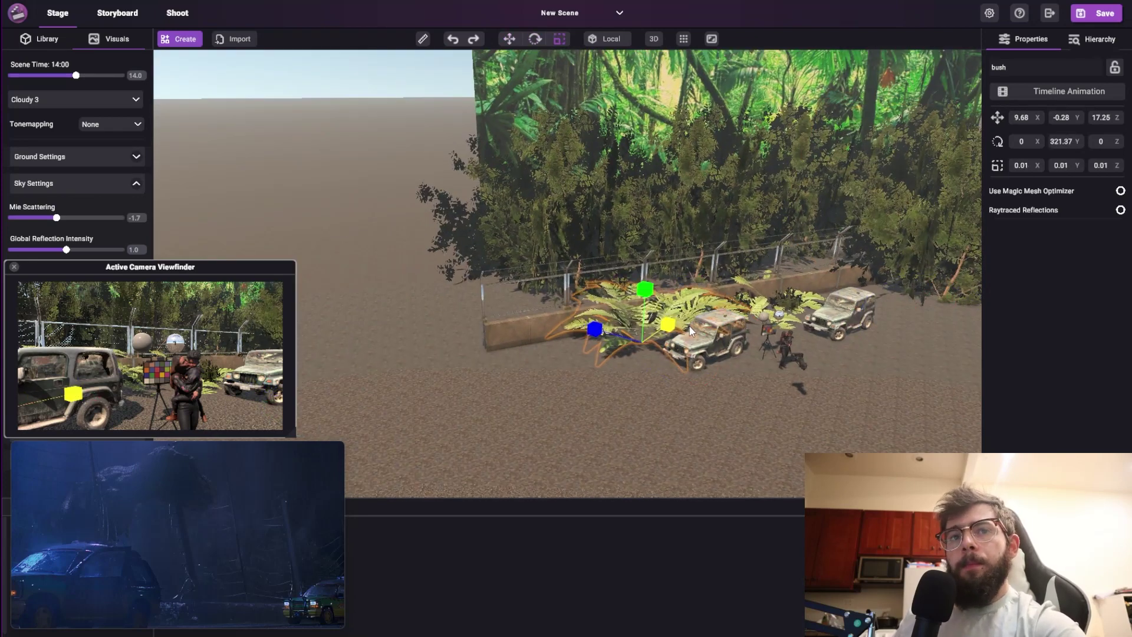
pyautogui.moveTo(692, 332); pyautogui.dragTo(648, 319, button='right')
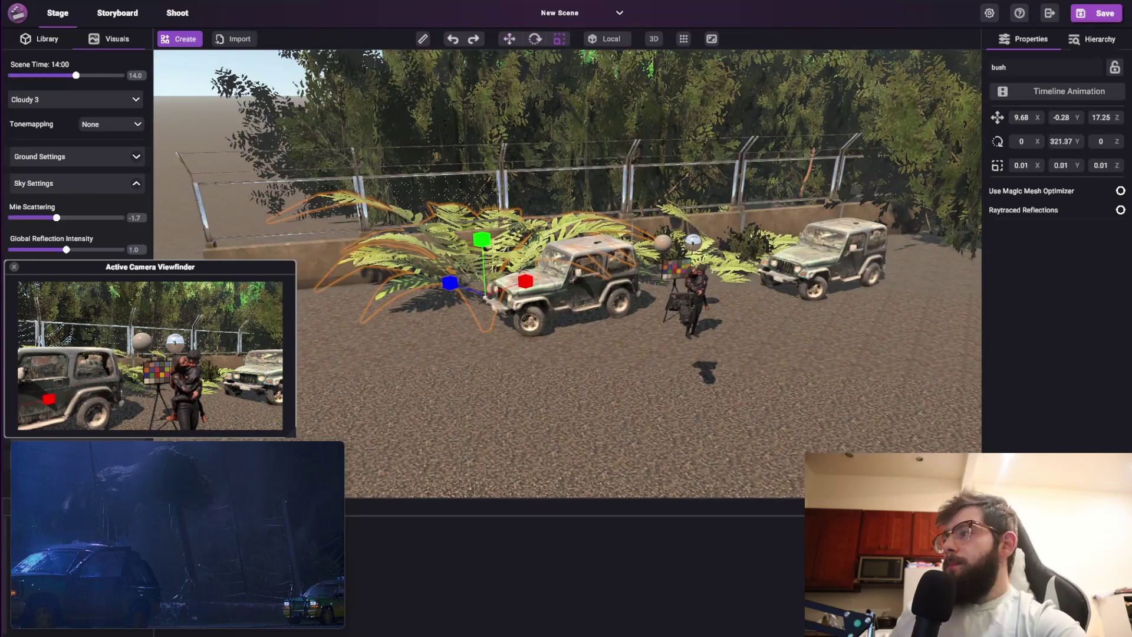
pyautogui.scroll(3, 307, 242)
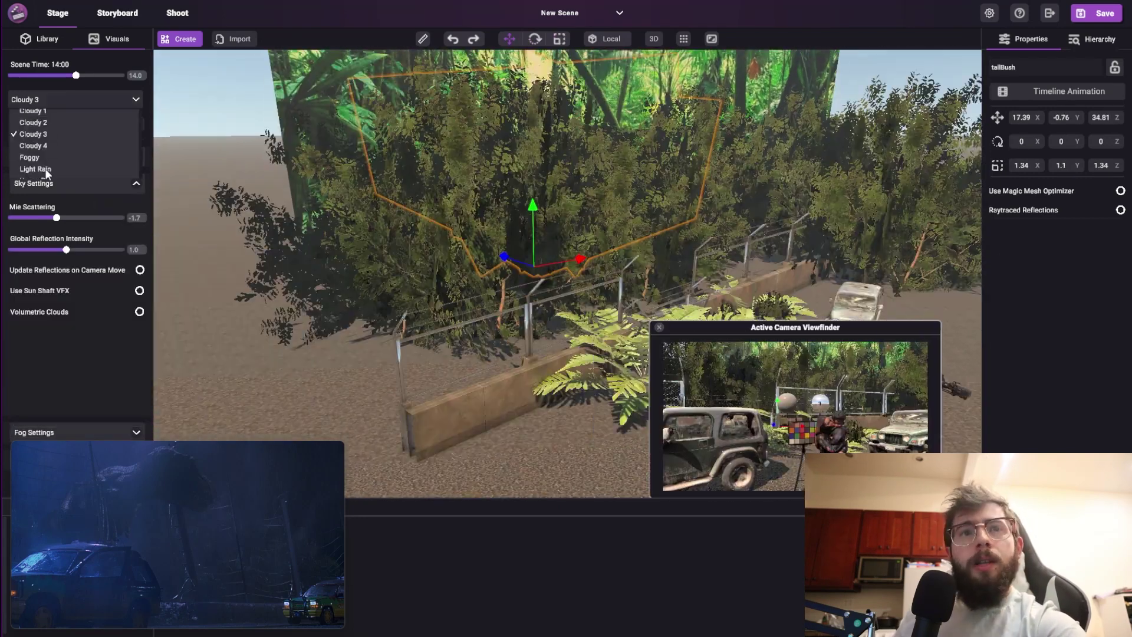
# Step: Switch the weather to Heavy Rain and raise Fog Height to its maximum of 50
pyautogui.click(43, 171)
pyautogui.click(35, 432)
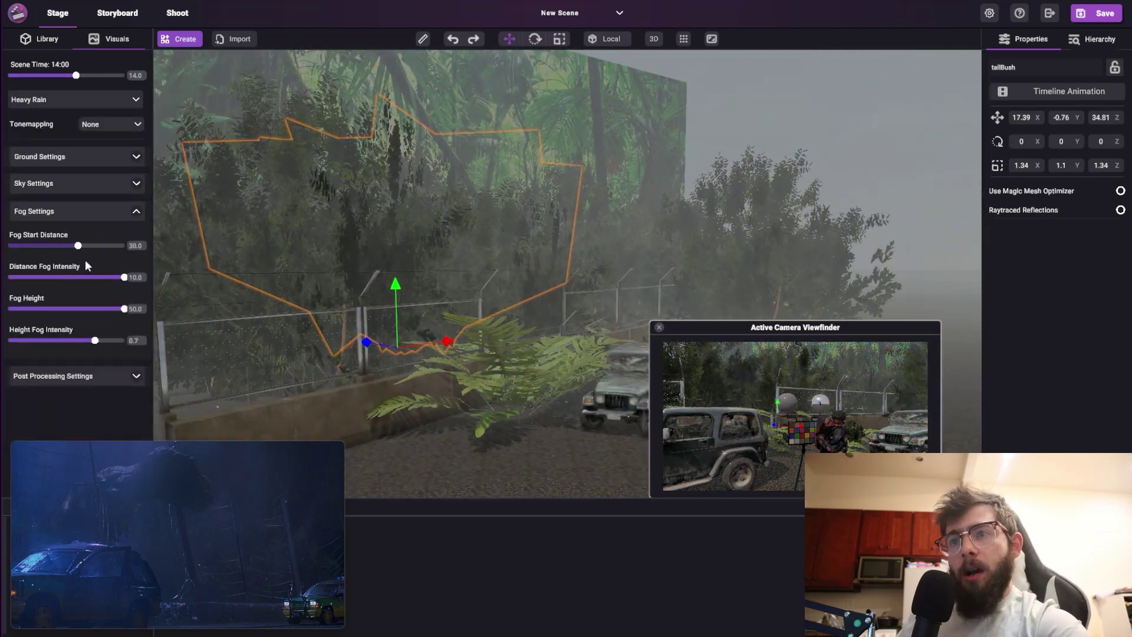
pyautogui.moveTo(45, 308); pyautogui.dragTo(124, 308)
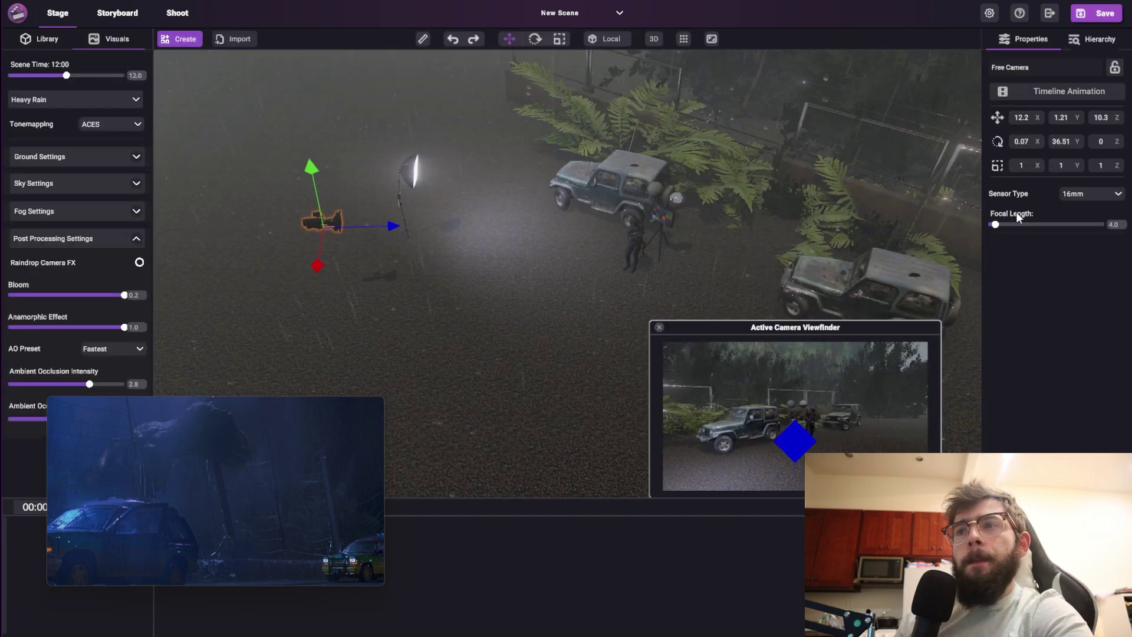
# Step: Set the camera sensor to 8mm and add the T-Rex from Static Objects near the fence
pyautogui.click(1090, 193)
pyautogui.click(1010, 210)
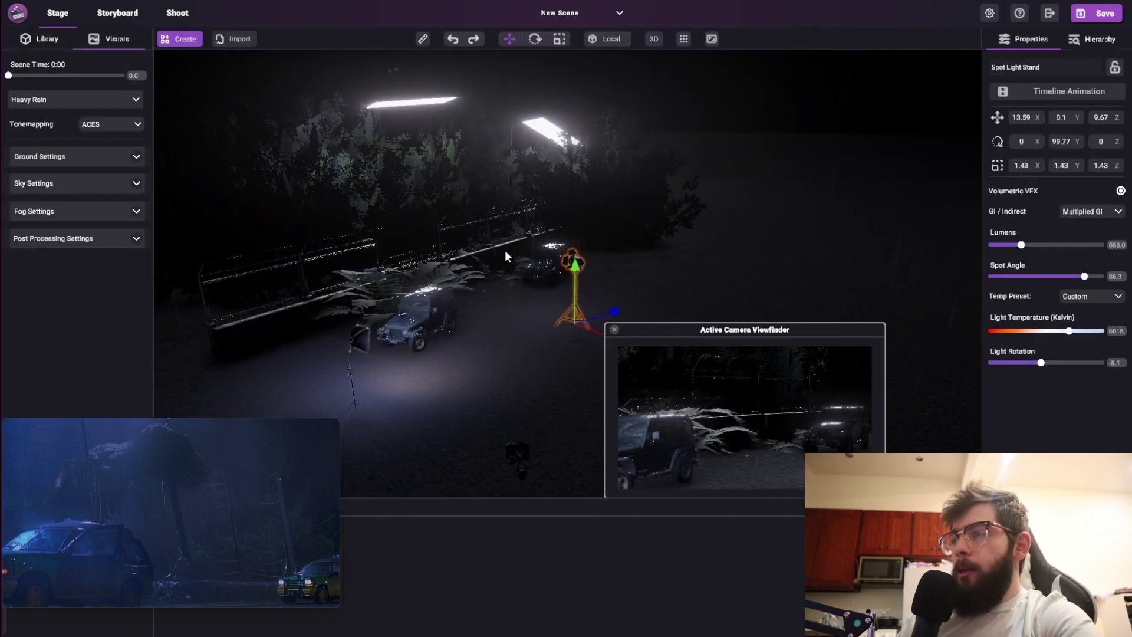
pyautogui.click(46, 39)
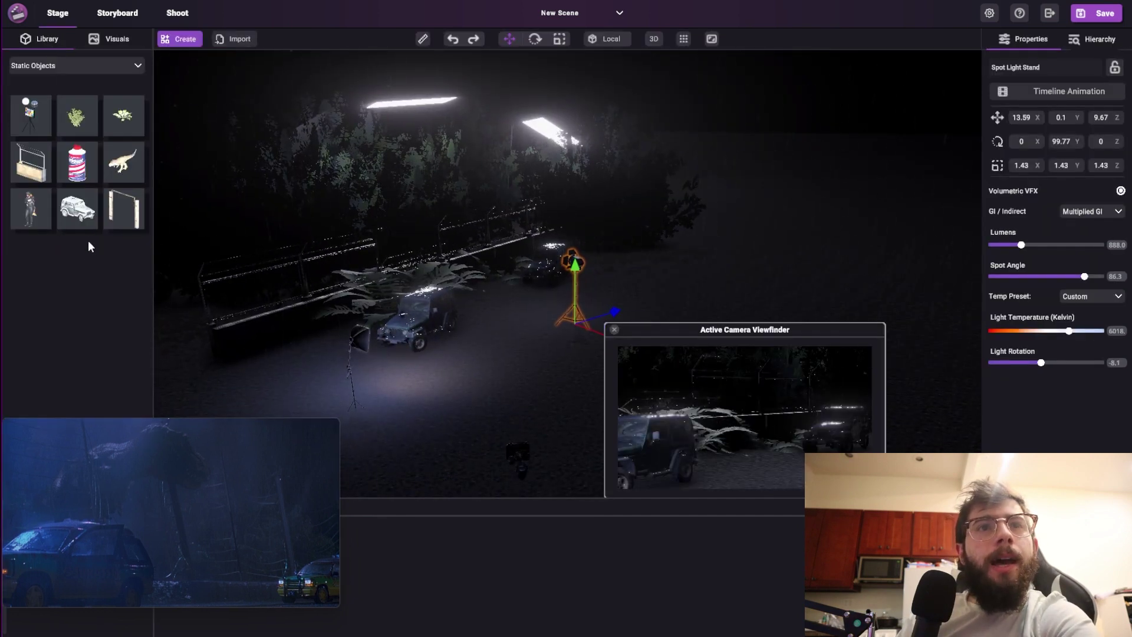
pyautogui.moveTo(101, 198); pyautogui.dragTo(321, 252)
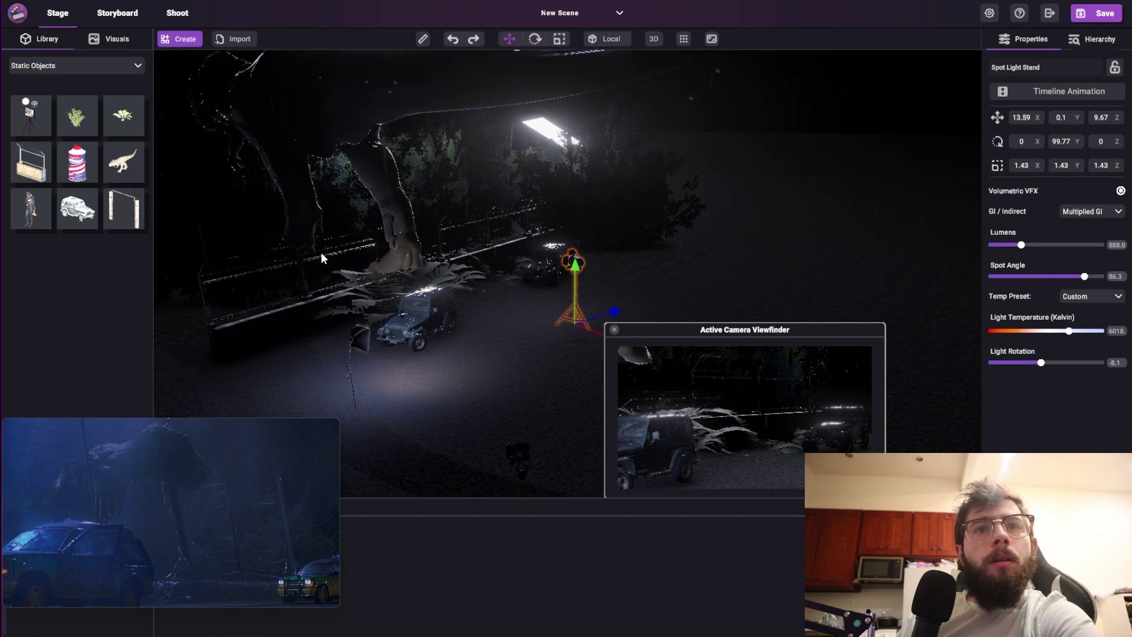
pyautogui.moveTo(348, 214); pyautogui.dragTo(505, 222, button='middle')
pyautogui.click(590, 277)
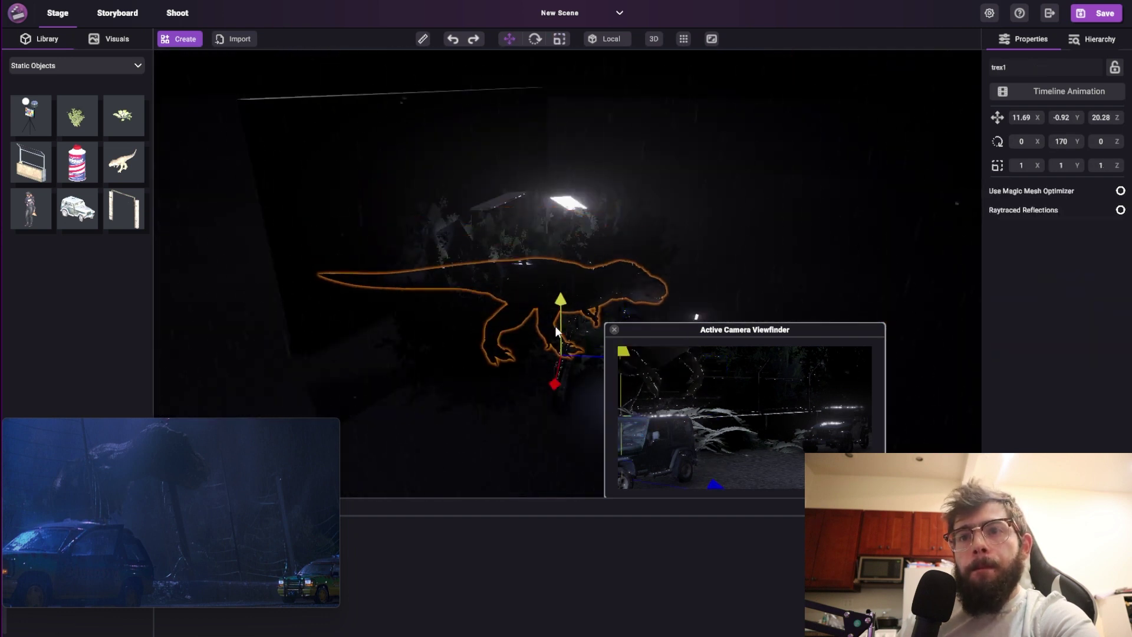
# Step: Set Scene Time to 13:00 and shift the T-Rex slightly along the fence
pyautogui.click(109, 38)
pyautogui.moveTo(11, 76); pyautogui.dragTo(71, 76)
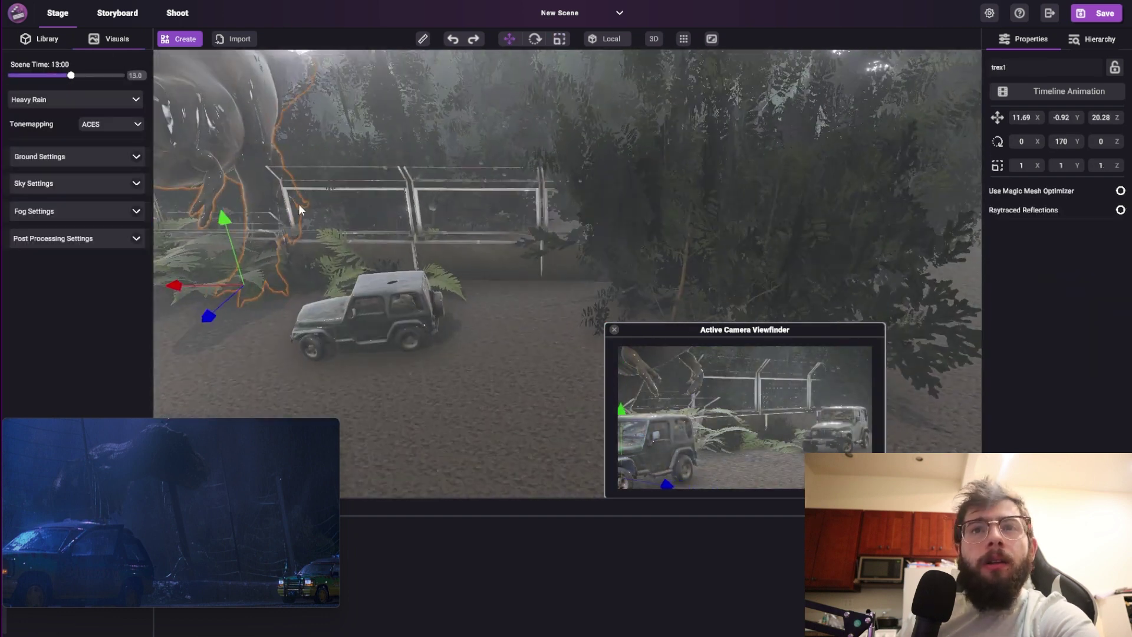
pyautogui.moveTo(298, 203); pyautogui.dragTo(353, 277, button='middle')
pyautogui.moveTo(354, 287); pyautogui.dragTo(370, 290)
pyautogui.moveTo(407, 264); pyautogui.dragTo(1036, 274, button='middle')
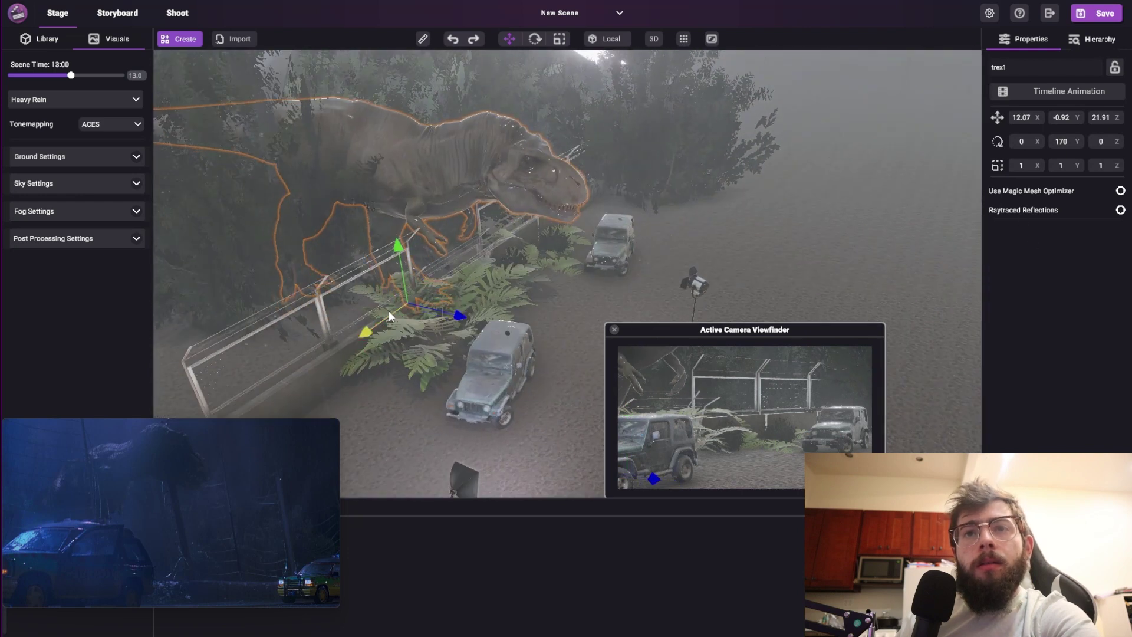
pyautogui.scroll(3, 388, 316)
# Step: Scale the T-Rex down to 0.86 and switch to the camera's Shoot view
pyautogui.press('r')
pyautogui.moveTo(339, 299); pyautogui.dragTo(335, 299)
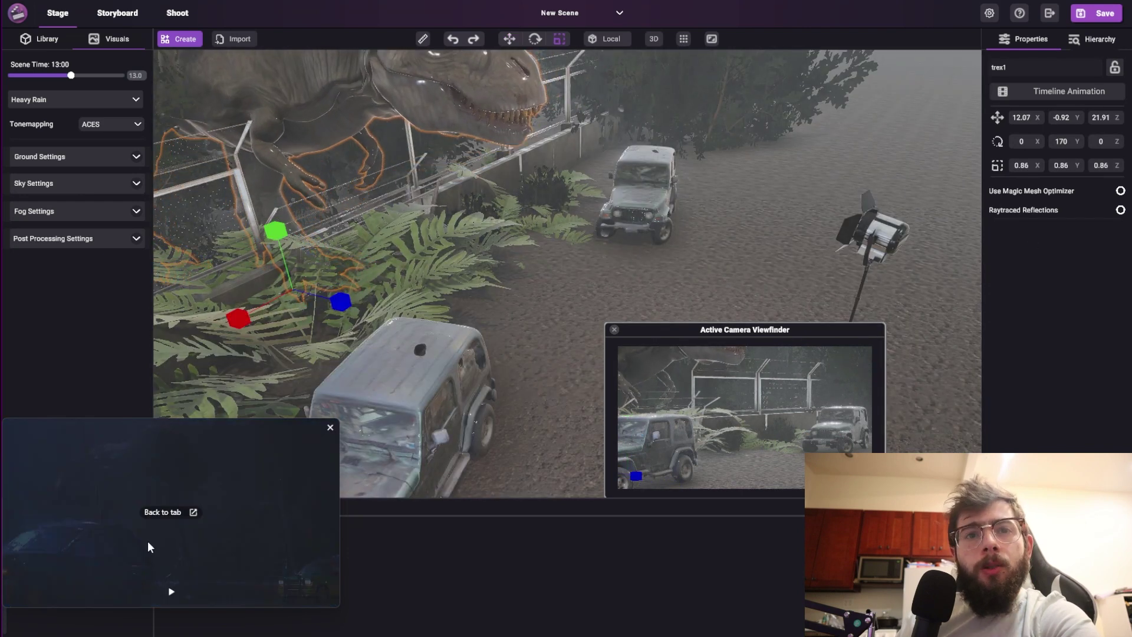
pyautogui.click(176, 13)
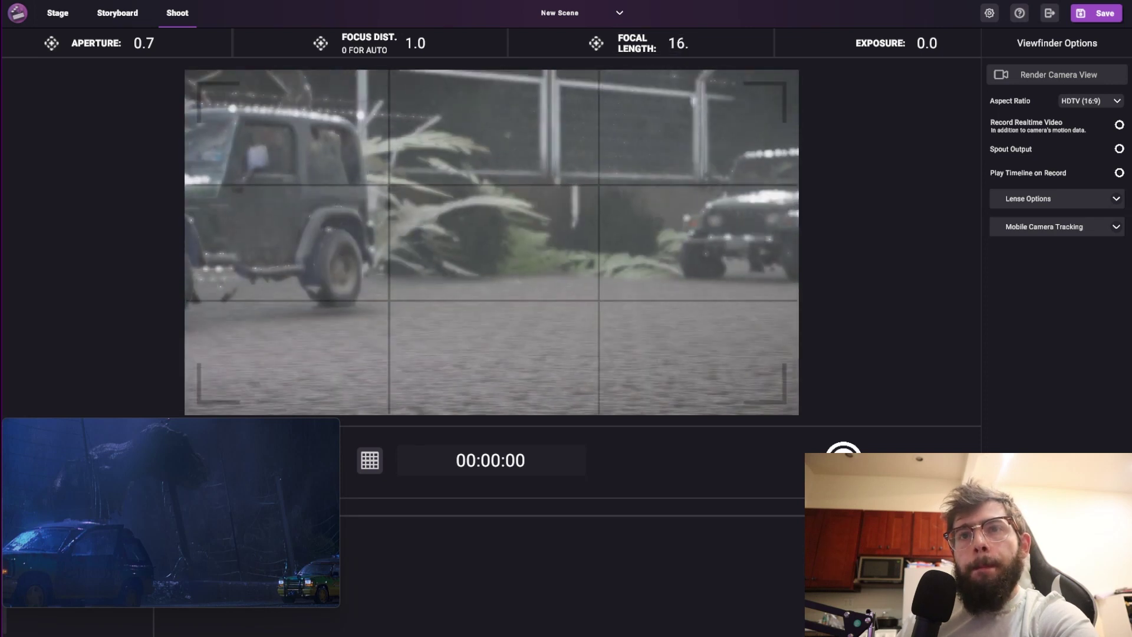
# Step: Back on the Stage, shrink the motherAndChild figure and move it beside the jeep
pyautogui.click(57, 13)
pyautogui.click(681, 87)
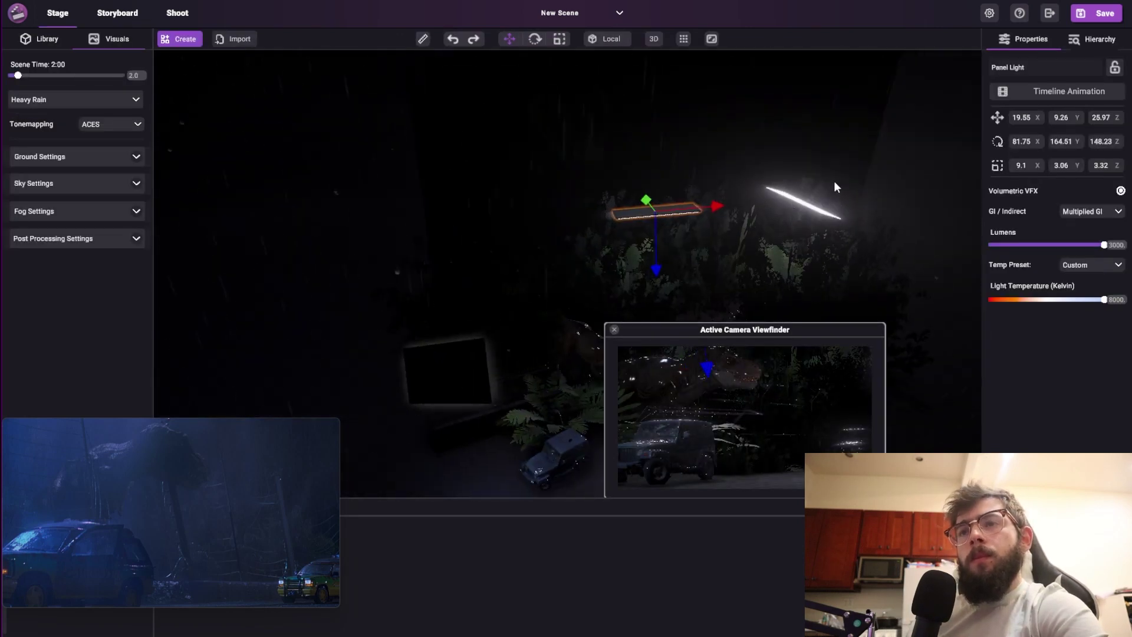
pyautogui.click(468, 220)
pyautogui.moveTo(468, 220); pyautogui.dragTo(429, 270)
pyautogui.press('w')
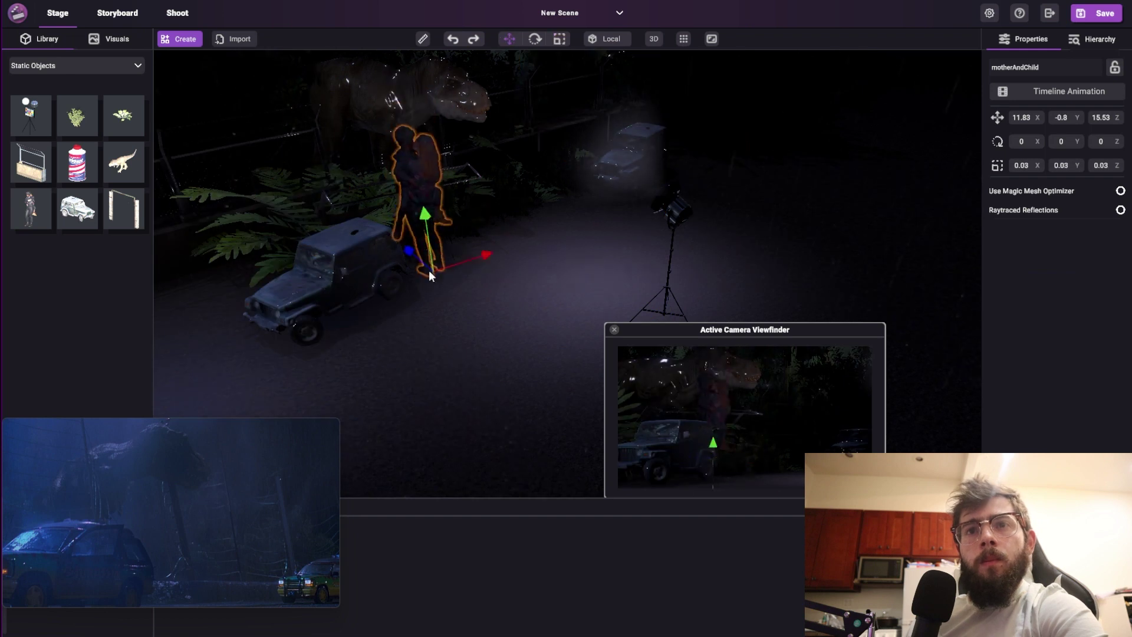
pyautogui.press('w')
pyautogui.scroll(3, 448, 265)
pyautogui.moveTo(744, 329); pyautogui.dragTo(227, 148)
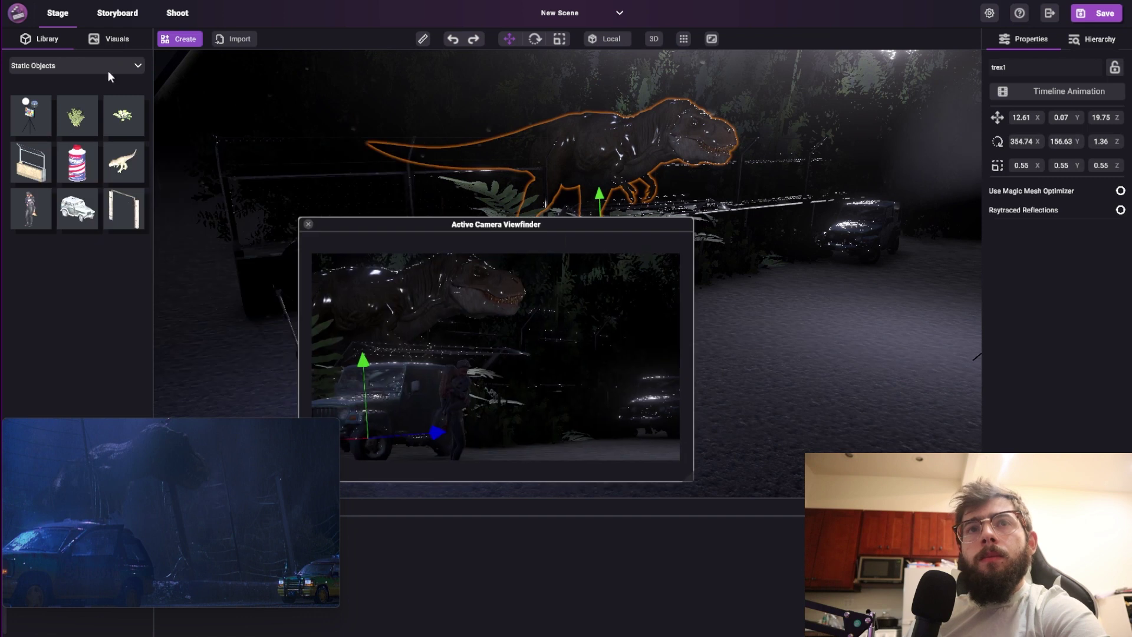
# Step: Enable raytraced reflections on the T-Rex and rotate the spot light to re-aim its beam
pyautogui.click(112, 39)
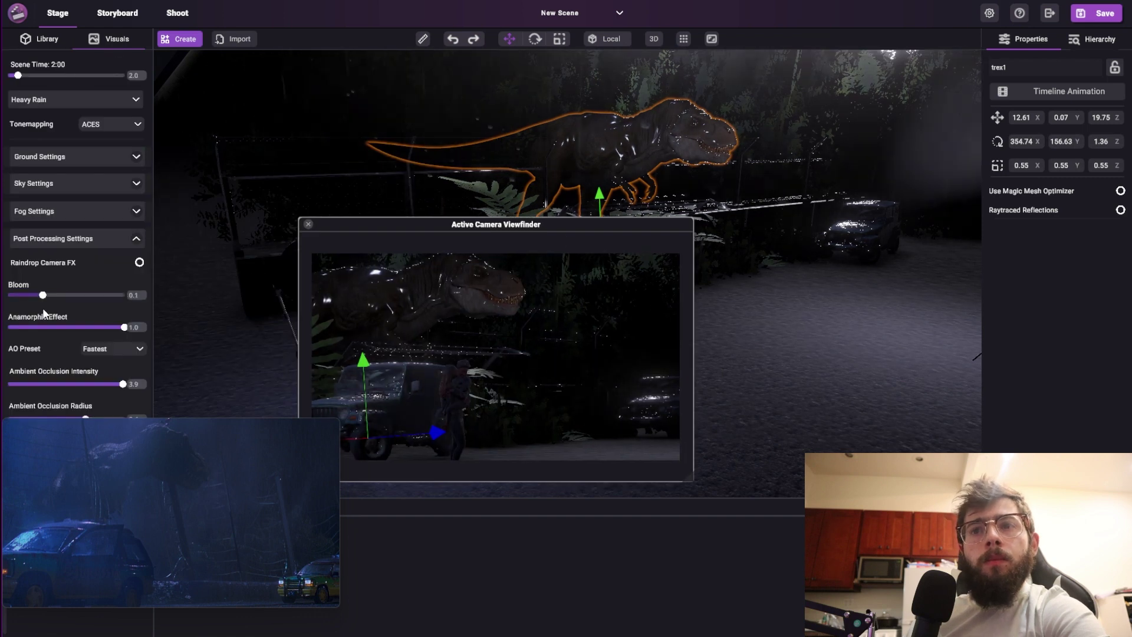
pyautogui.click(1120, 211)
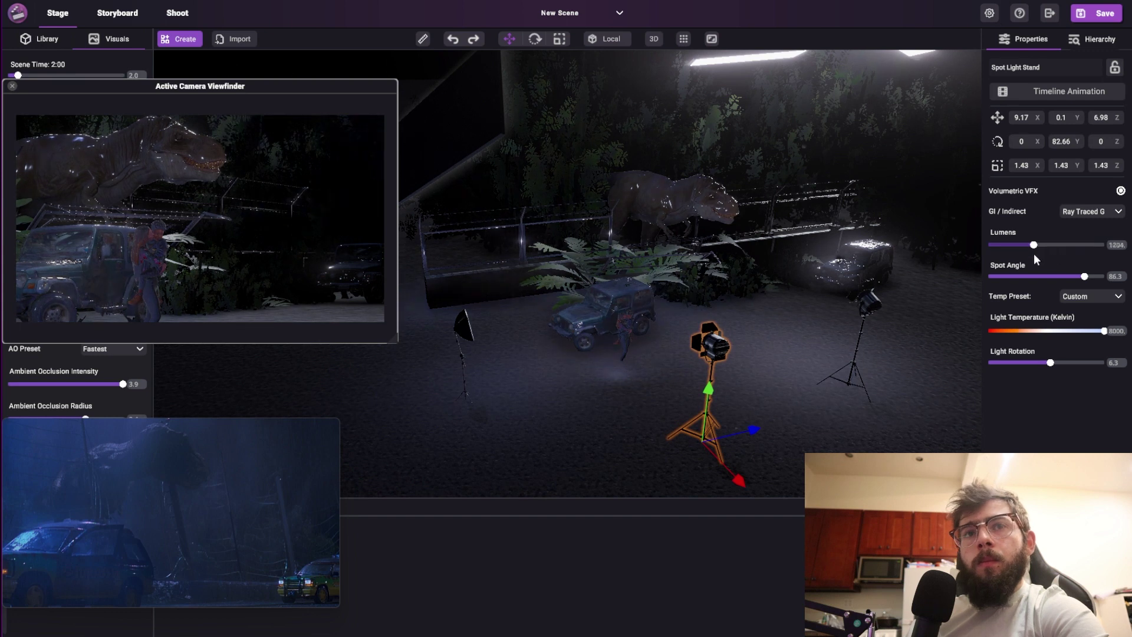
pyautogui.moveTo(1059, 362); pyautogui.dragTo(1071, 362)
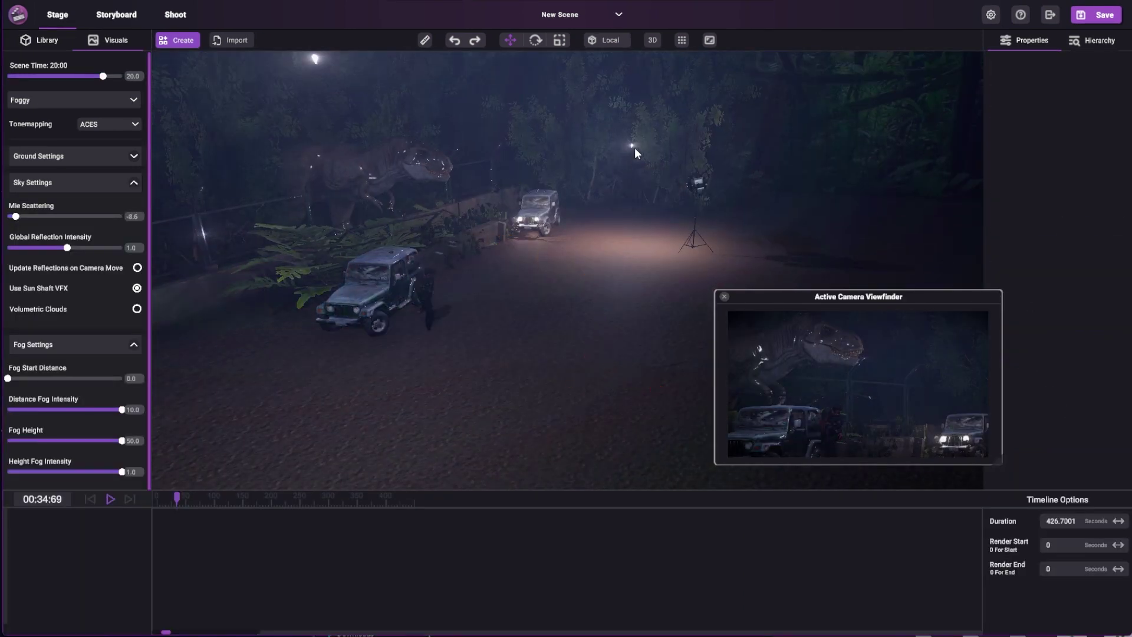
# Step: Move the existing light bulb down to the ground and zoom to the distant jeep's headlight
pyautogui.click(631, 145)
pyautogui.moveTo(631, 145); pyautogui.dragTo(356, 276)
pyautogui.click(520, 210)
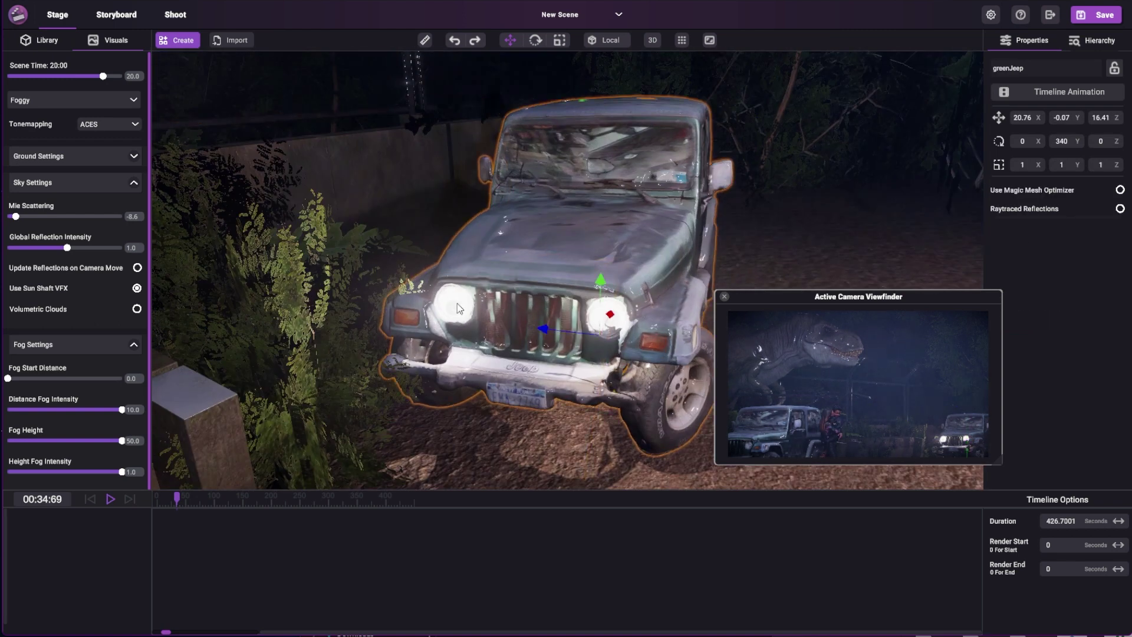
pyautogui.doubleClick(459, 308)
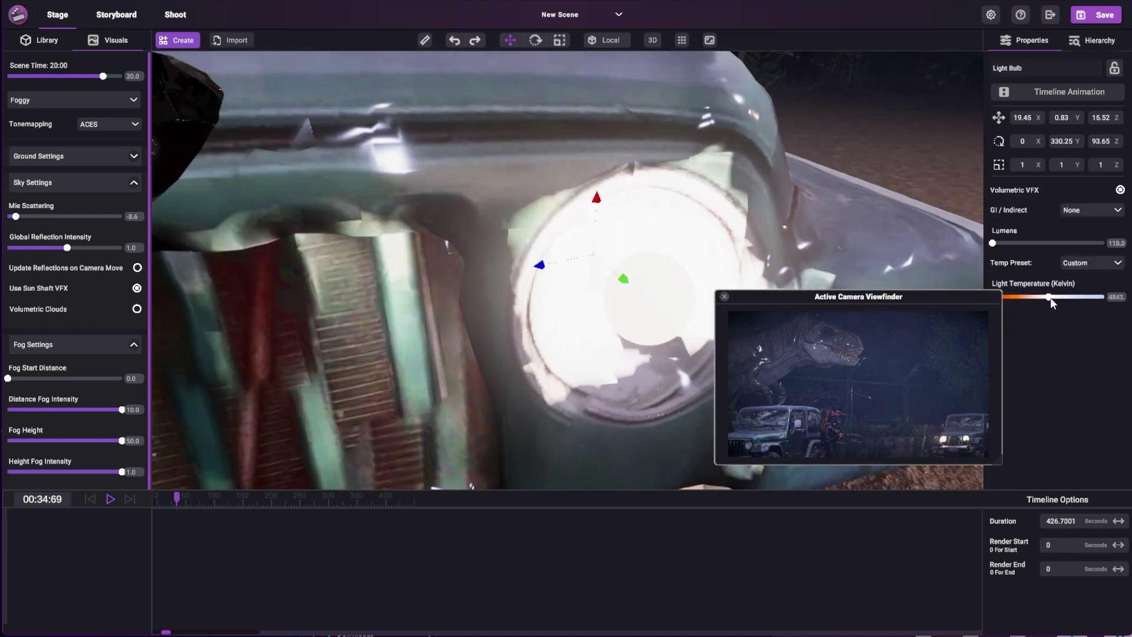
# Step: Warm the headlight to 3606 K at 1293 lumens, then rotate the spot light to 6.3
pyautogui.moveTo(1049, 297); pyautogui.dragTo(1027, 297)
pyautogui.scroll(-5, 540, 311)
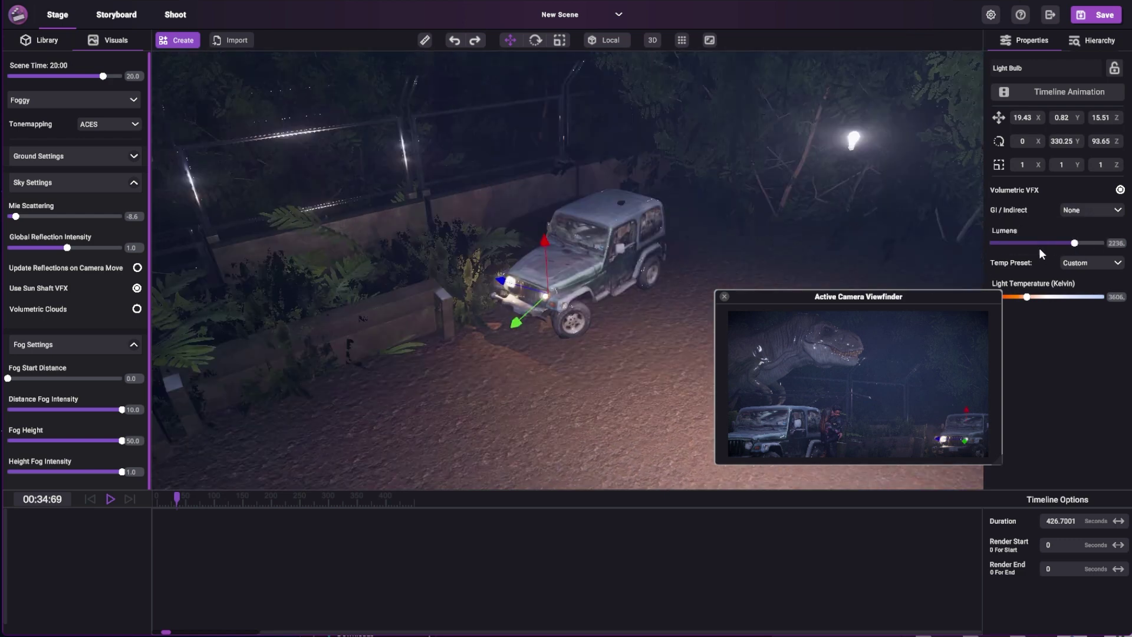
pyautogui.moveTo(1074, 242); pyautogui.dragTo(1079, 243)
pyautogui.scroll(-5, 530, 328)
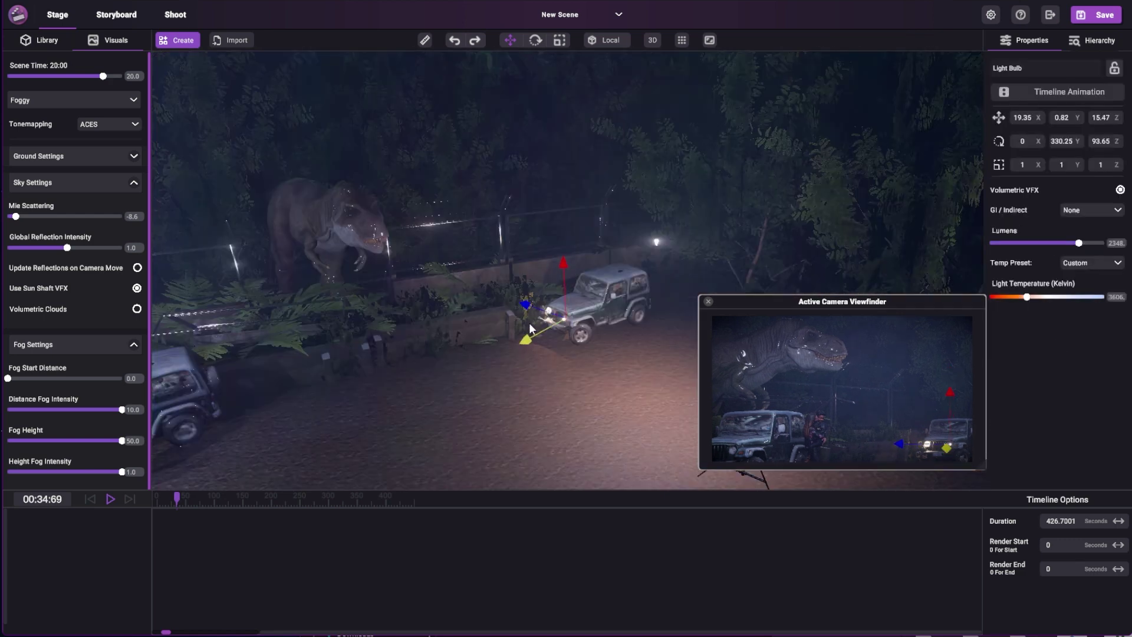
pyautogui.scroll(5, 590, 330)
pyautogui.moveTo(1079, 243); pyautogui.dragTo(1095, 243)
pyautogui.scroll(-2, 547, 343)
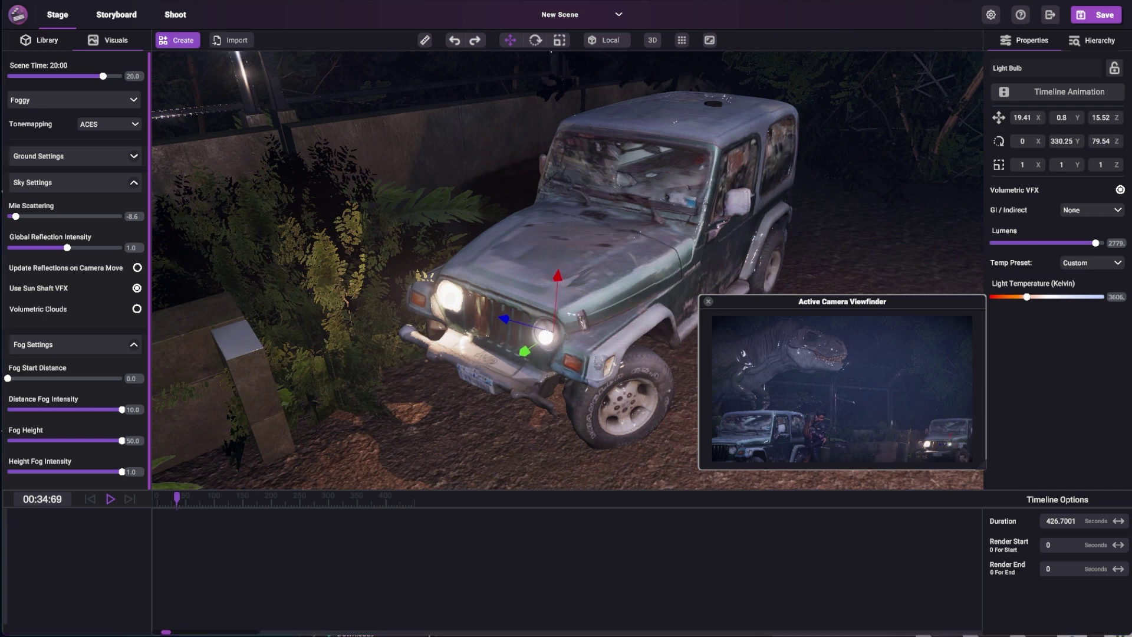
pyautogui.click(1039, 238)
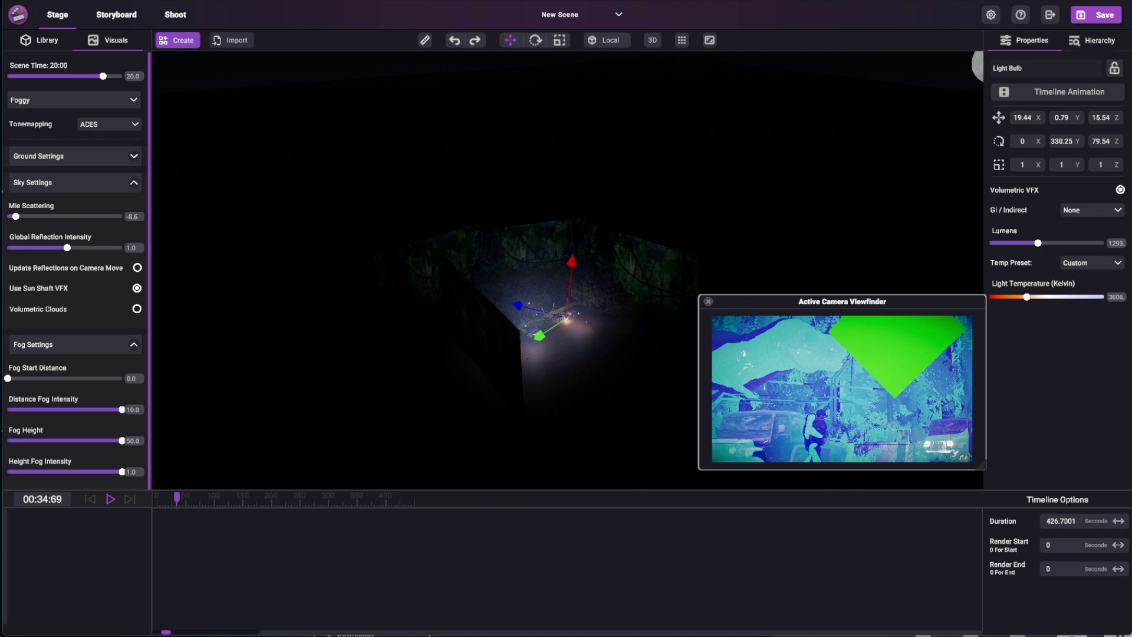
pyautogui.click(696, 214)
pyautogui.moveTo(1056, 359); pyautogui.dragTo(1050, 359)
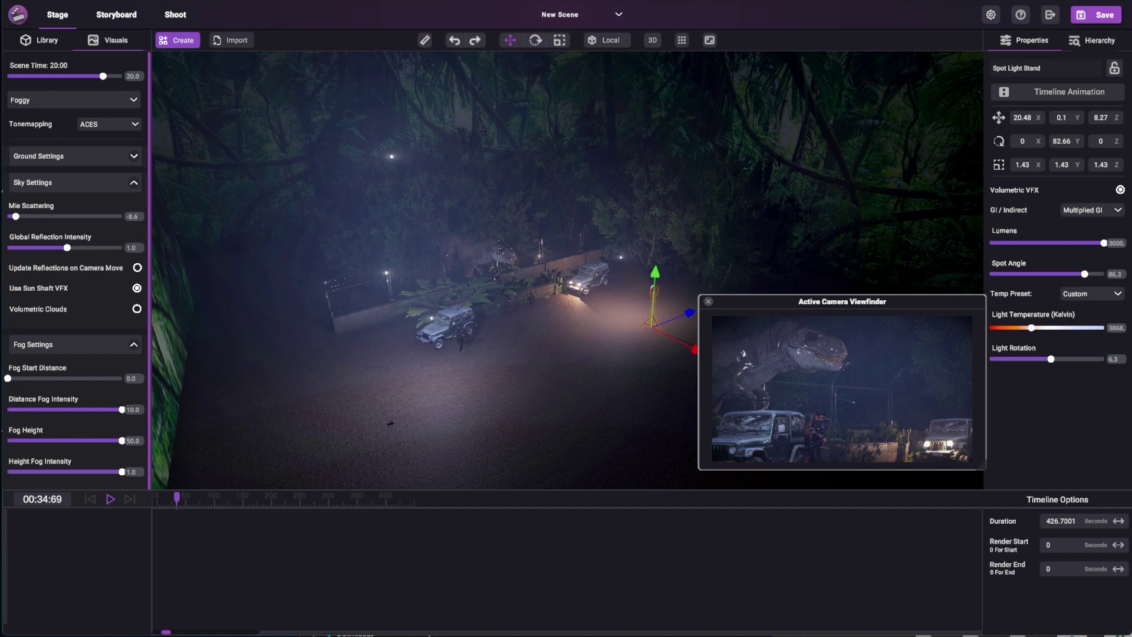
# Step: Preview the camera shot, reselect the light bulb above the jeep on the Stage, and recheck the shot
pyautogui.click(175, 14)
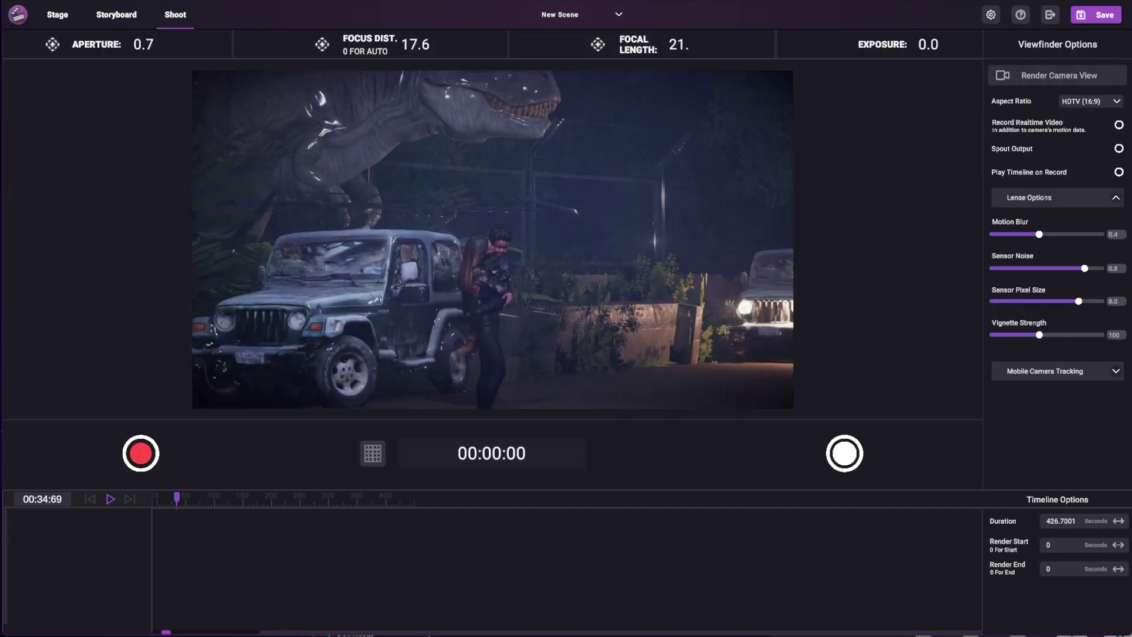
pyautogui.click(57, 14)
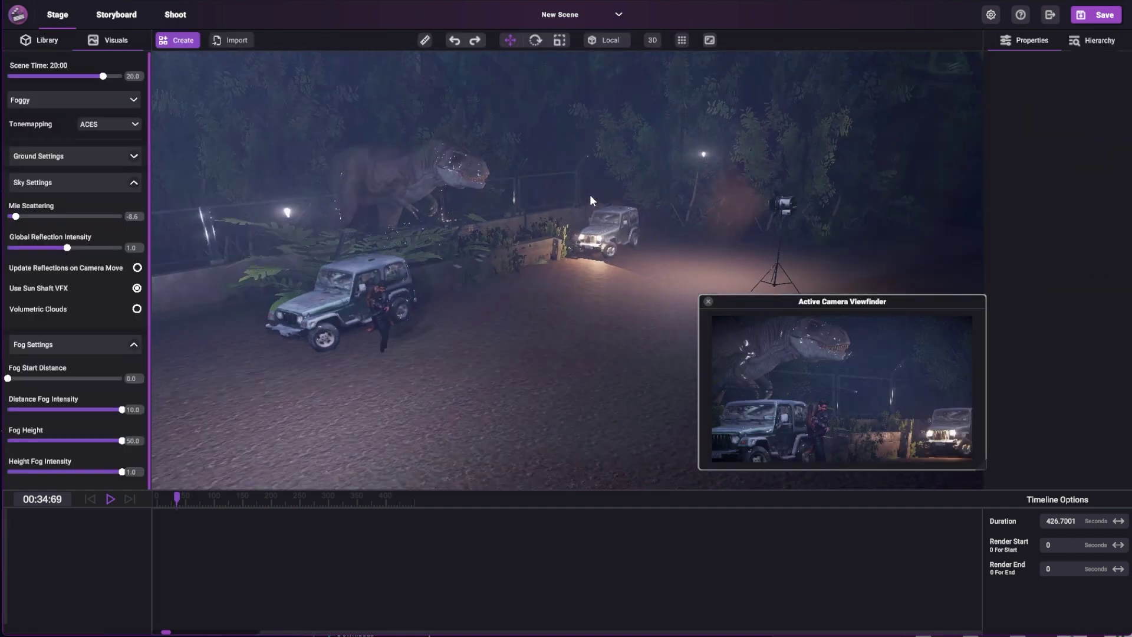
pyautogui.click(270, 222)
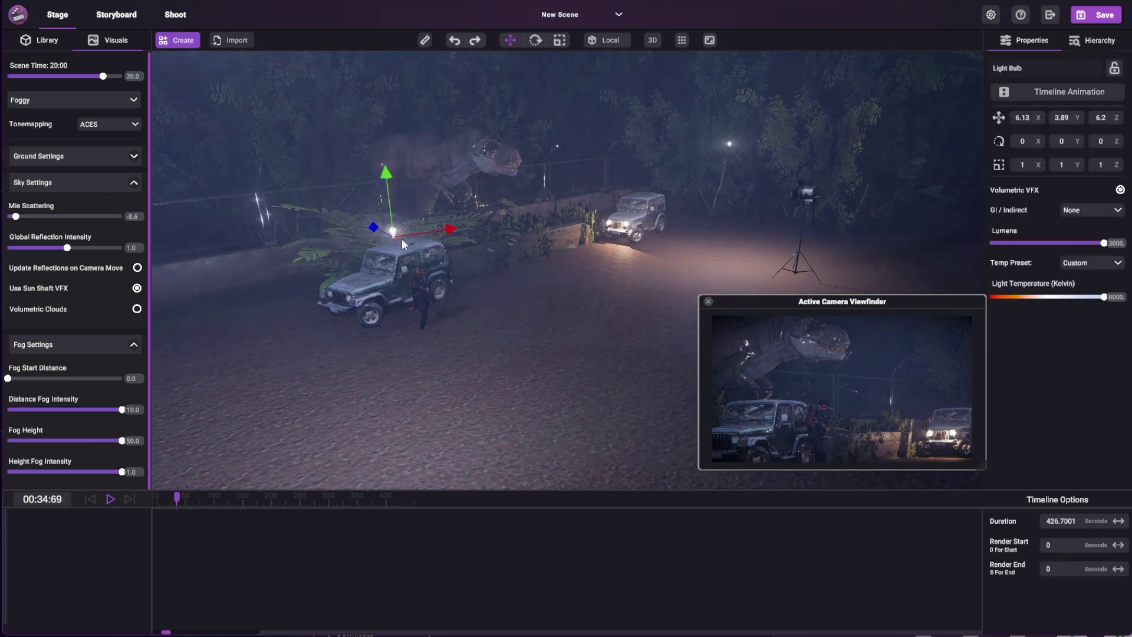
pyautogui.click(389, 146)
pyautogui.click(387, 142)
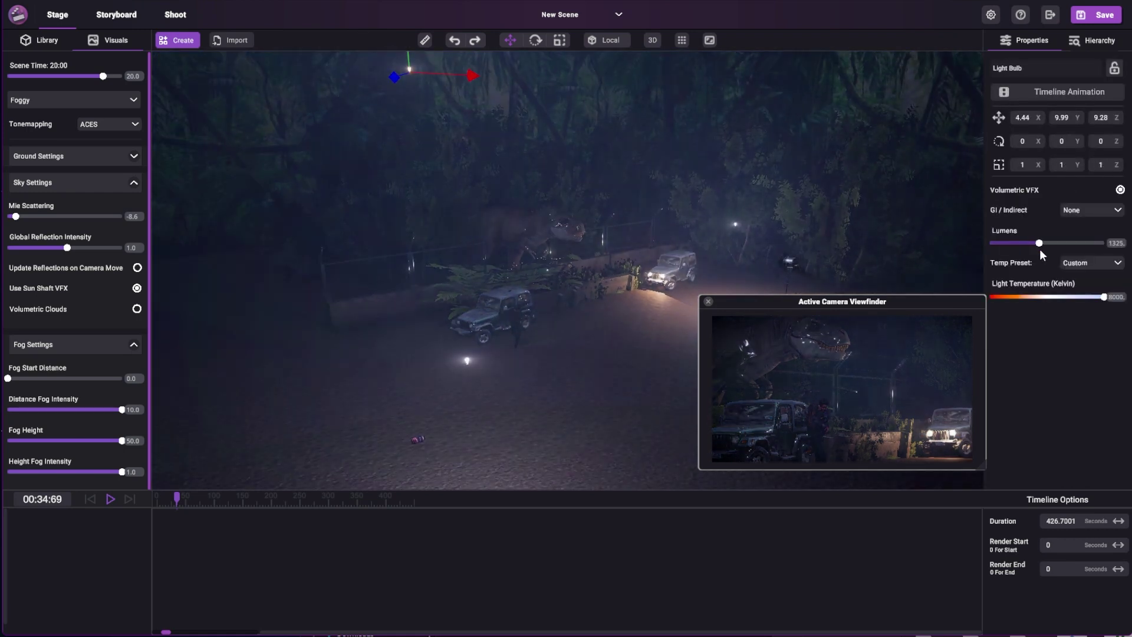
pyautogui.click(174, 18)
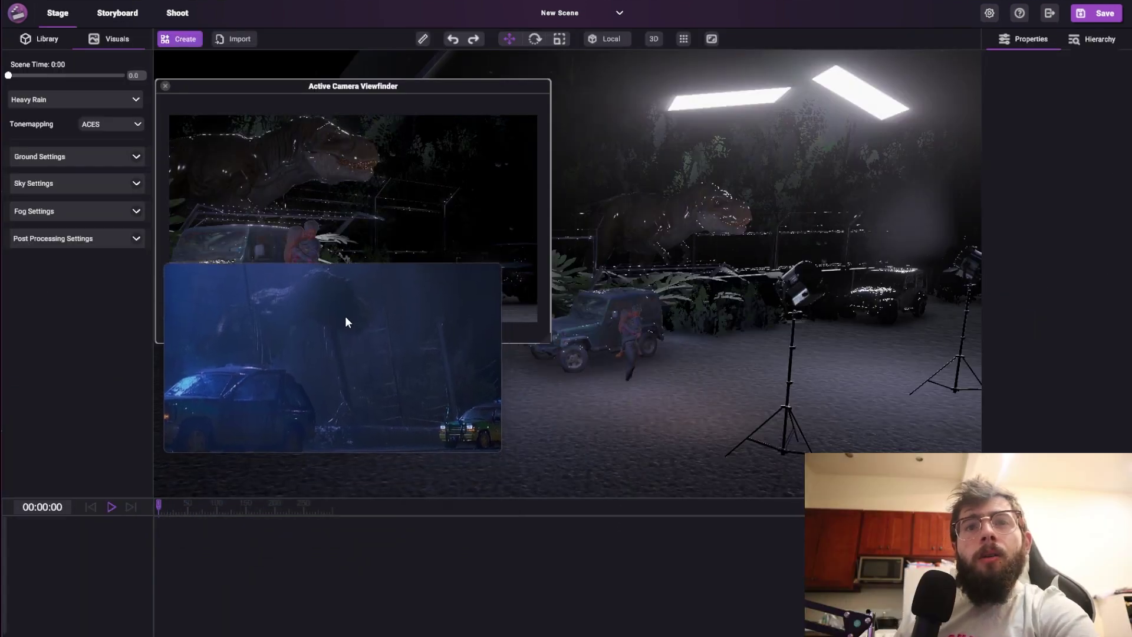
# Step: Move the film reference clip off the camera image and enlarge it from its corner
pyautogui.moveTo(473, 257); pyautogui.dragTo(730, 188)
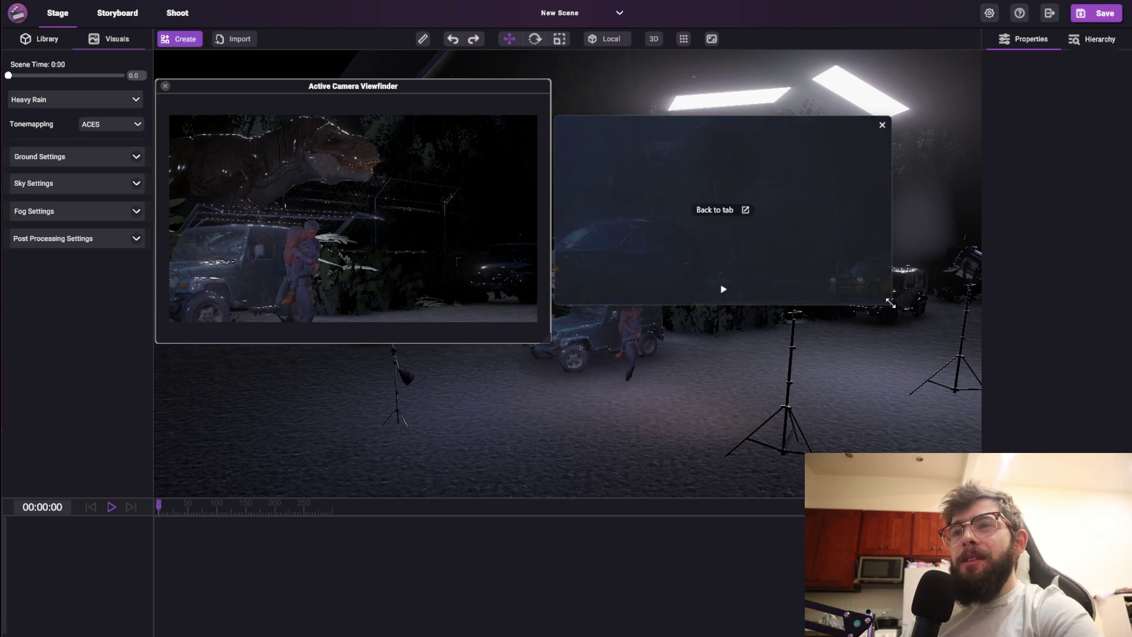
pyautogui.moveTo(890, 303); pyautogui.dragTo(976, 352)
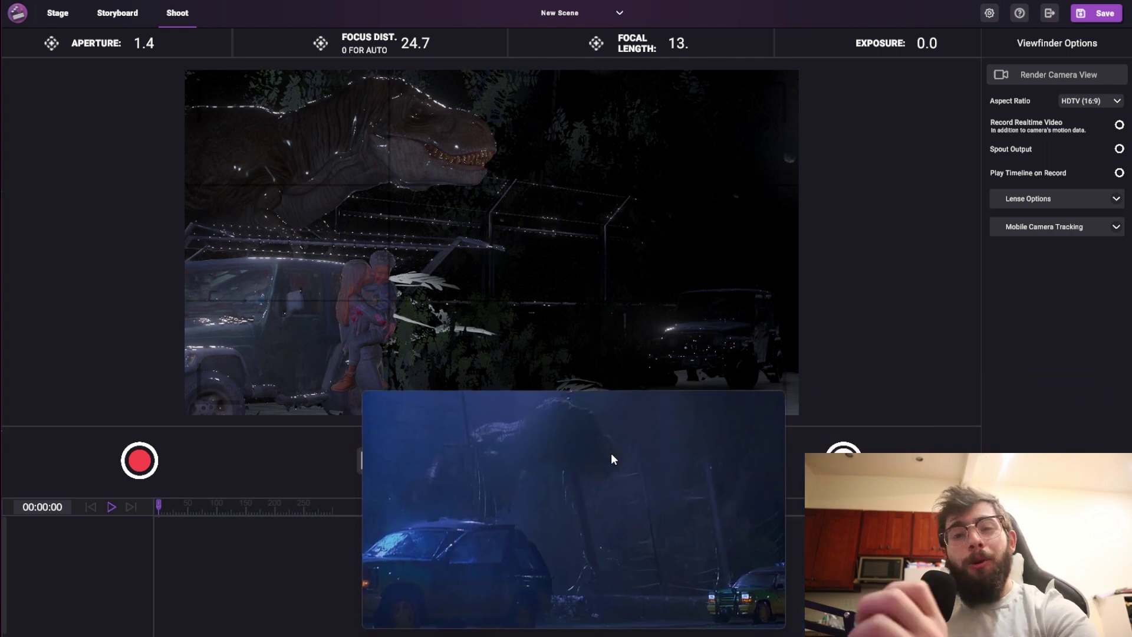
# Step: Move the reference clip to the lower left, below the camera image
pyautogui.moveTo(611, 454); pyautogui.dragTo(630, 461)
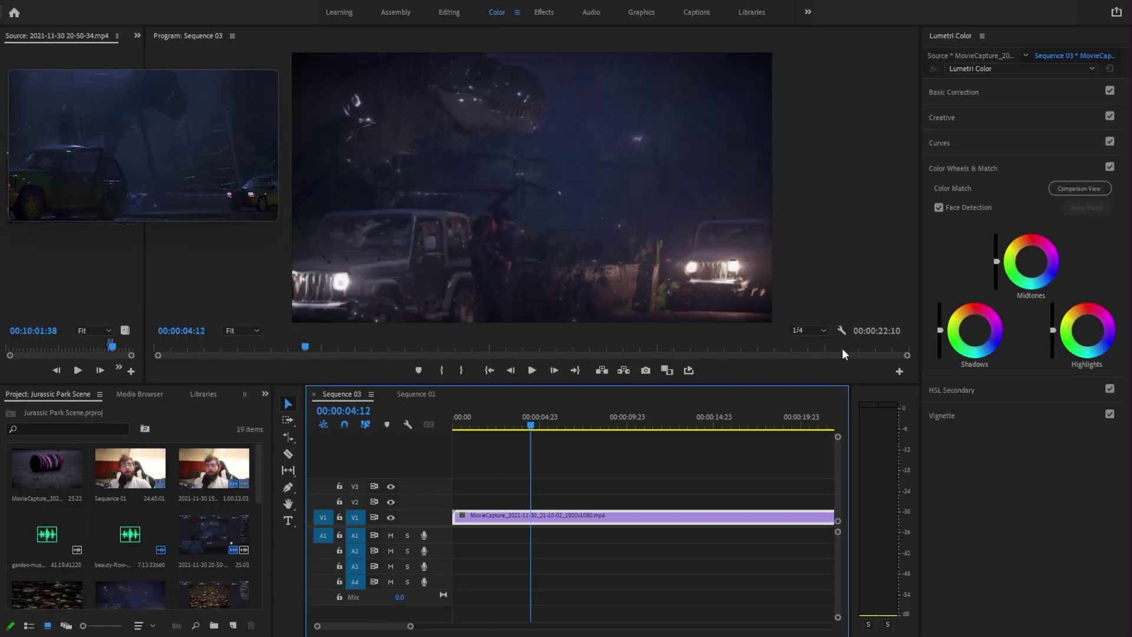
# Step: In Lumetri Basic Correction, set Temperature -50.9, Exposure 0.7, Contrast -72.5, Highlights -100, Whites -94
pyautogui.moveTo(1041, 163); pyautogui.dragTo(1013, 163)
pyautogui.moveTo(1040, 214); pyautogui.dragTo(1001, 230)
pyautogui.moveTo(1040, 246)
pyautogui.mouseDown()
pyautogui.moveTo(987, 247)
pyautogui.moveTo(1043, 262)
pyautogui.mouseUp()
pyautogui.moveTo(1040, 279)
pyautogui.mouseDown()
pyautogui.moveTo(990, 278)
pyautogui.moveTo(1040, 294)
pyautogui.mouseUp()
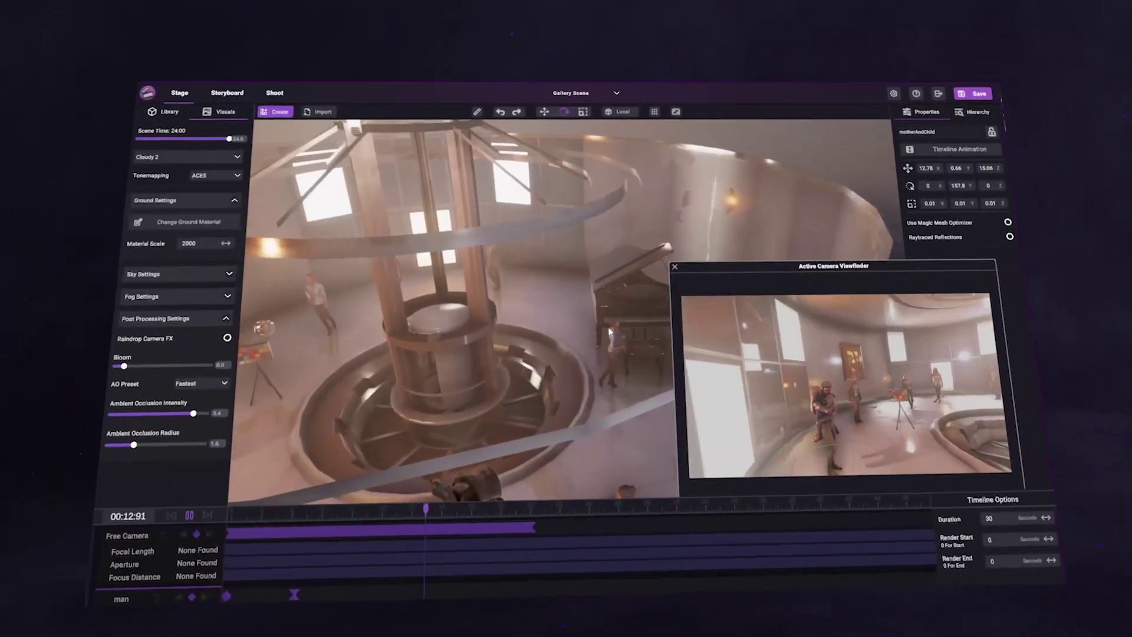
# Step: Select the woman beside the central column to show her rotate gizmo
pyautogui.click(610, 331)
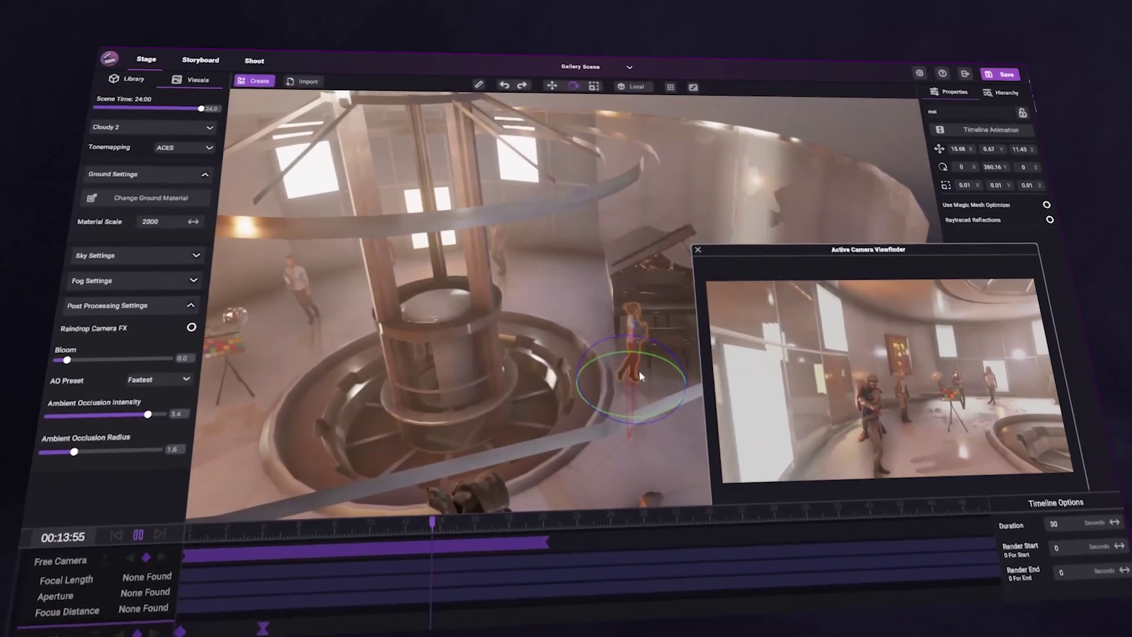